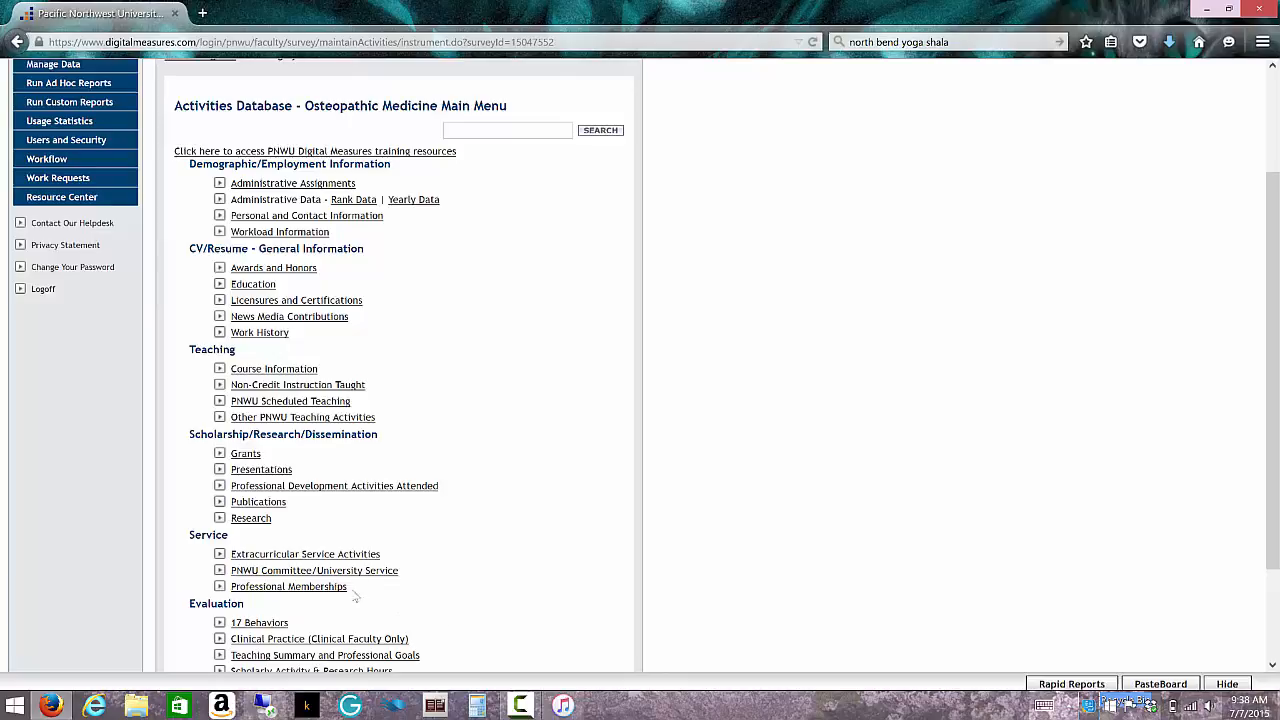
- Start a new Professional Memberships record with "Association of Institutional Research" as the organization name
click(337, 588)
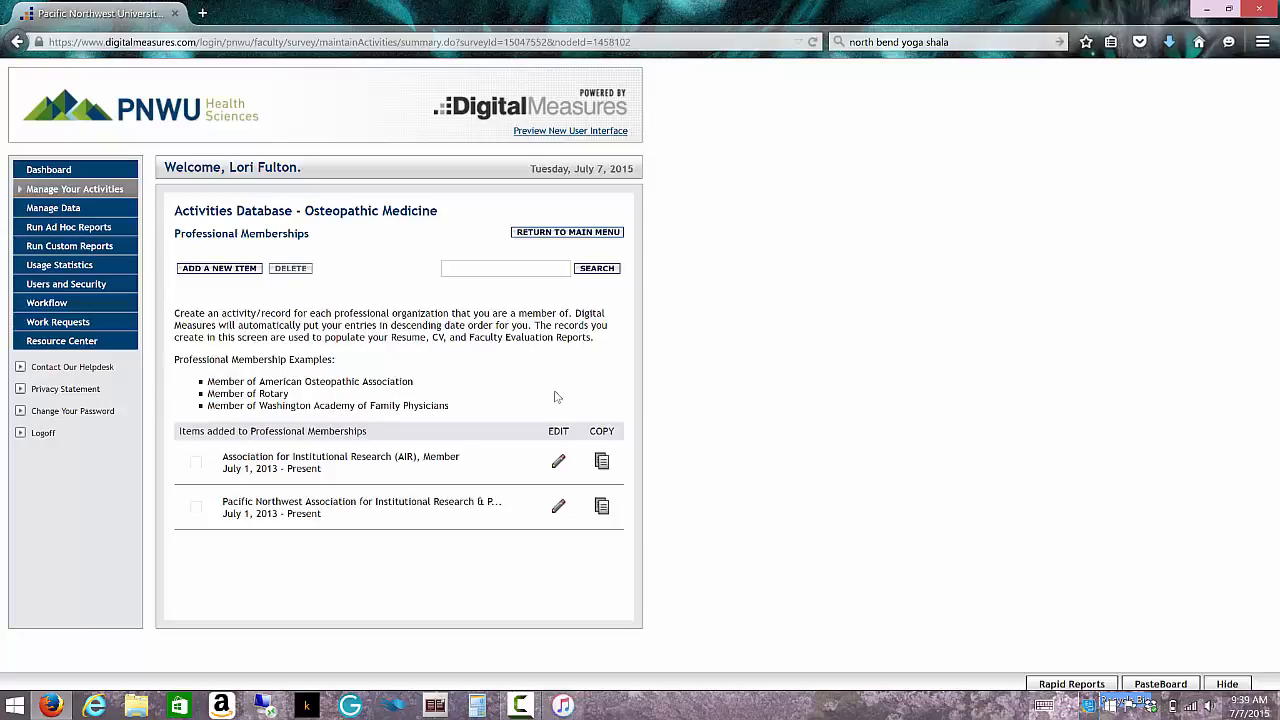
click(218, 270)
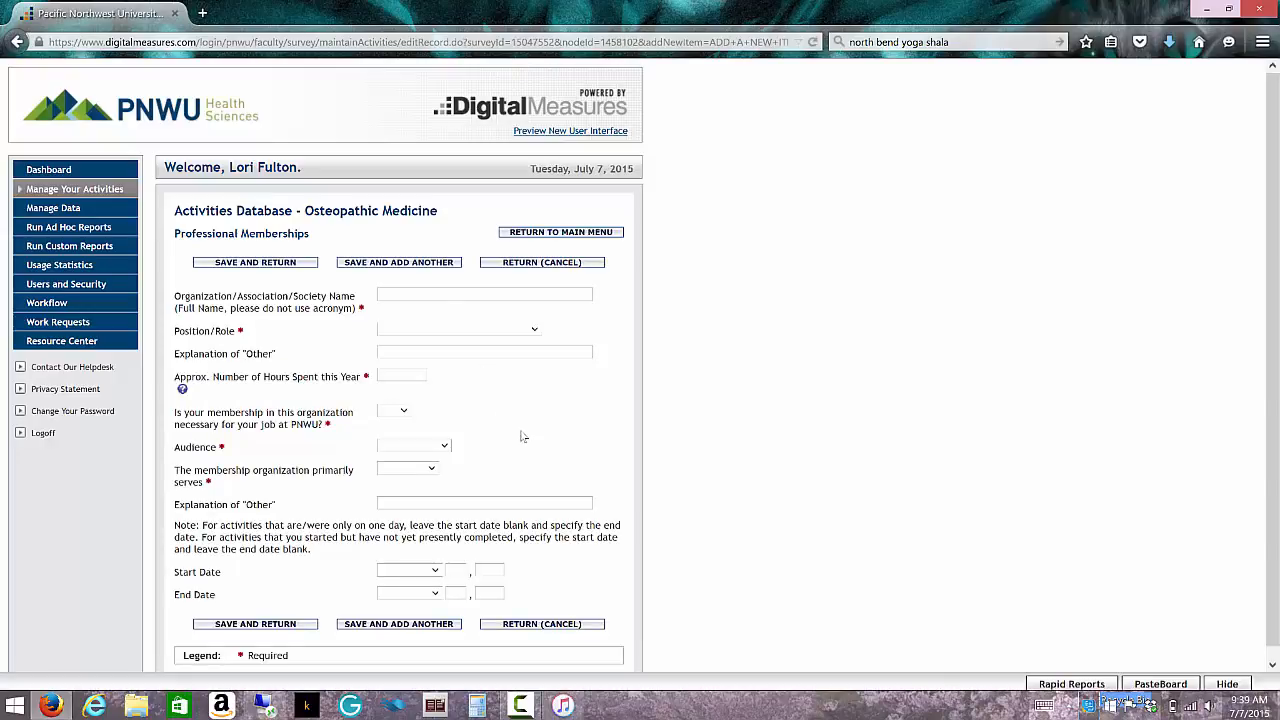
click(535, 295)
text(Associ)
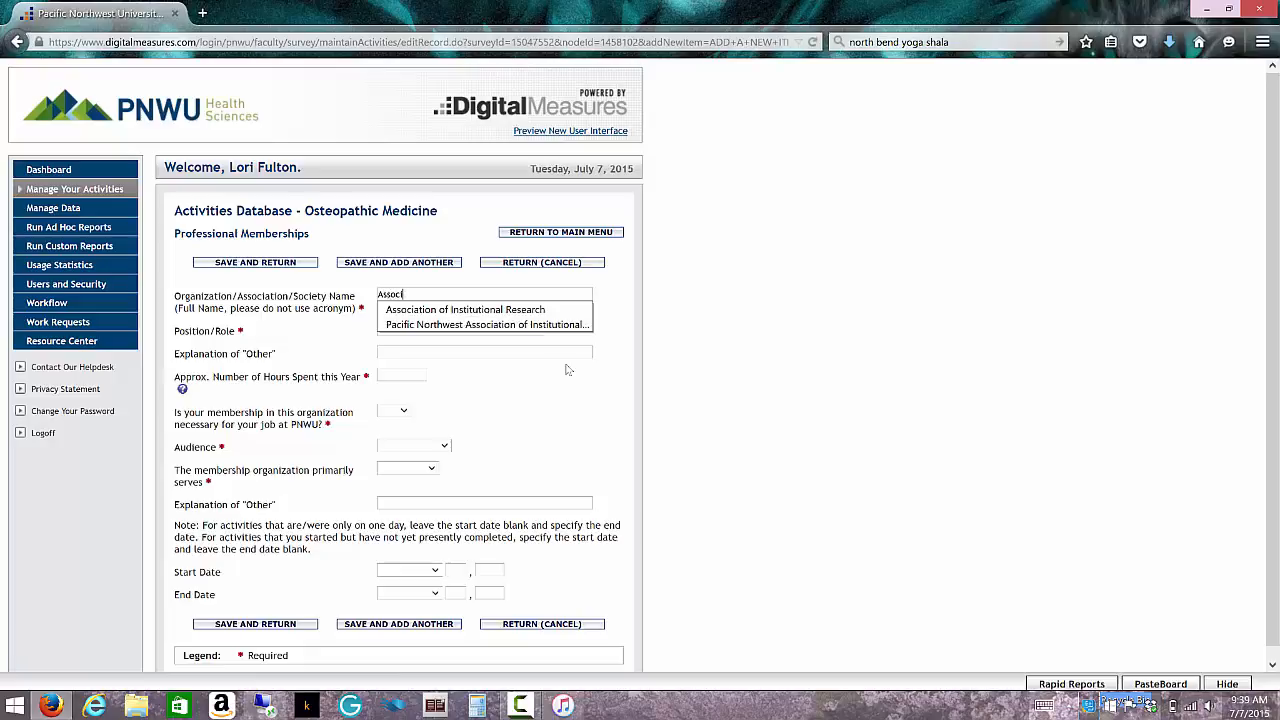
click(443, 310)
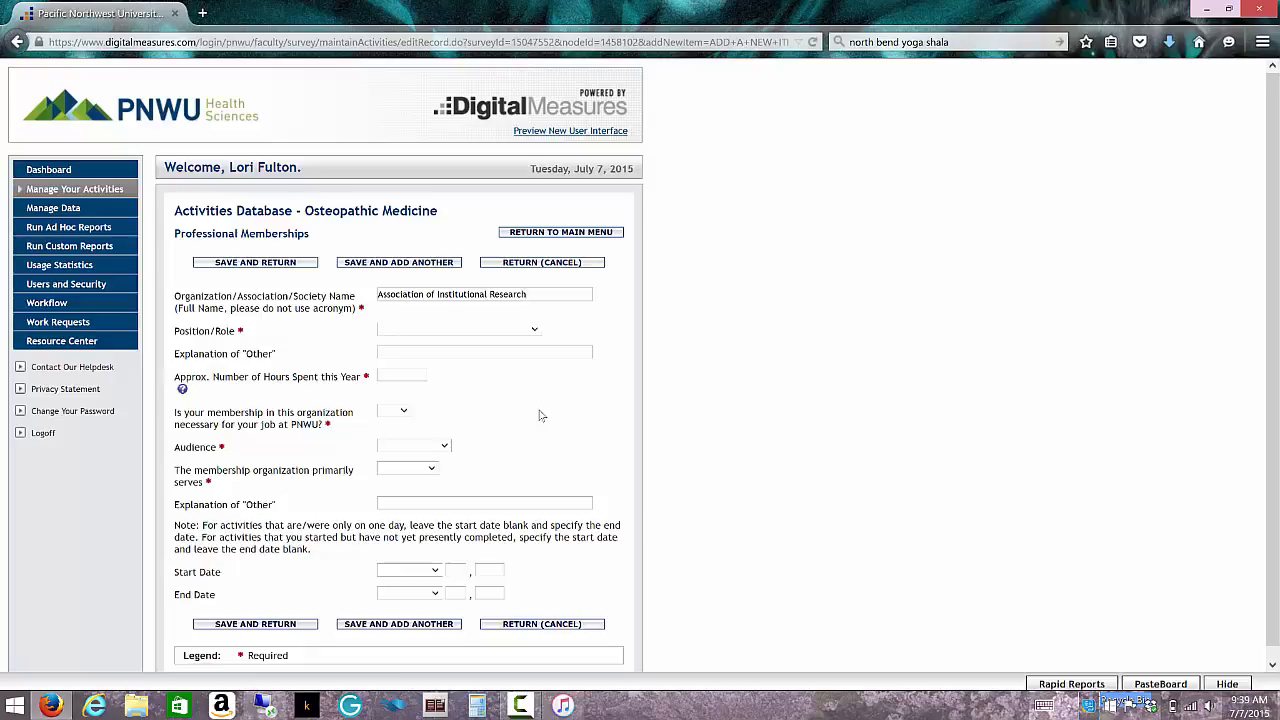
- Set the membership's position/role to "Reviewer, Journal Article"
click(538, 335)
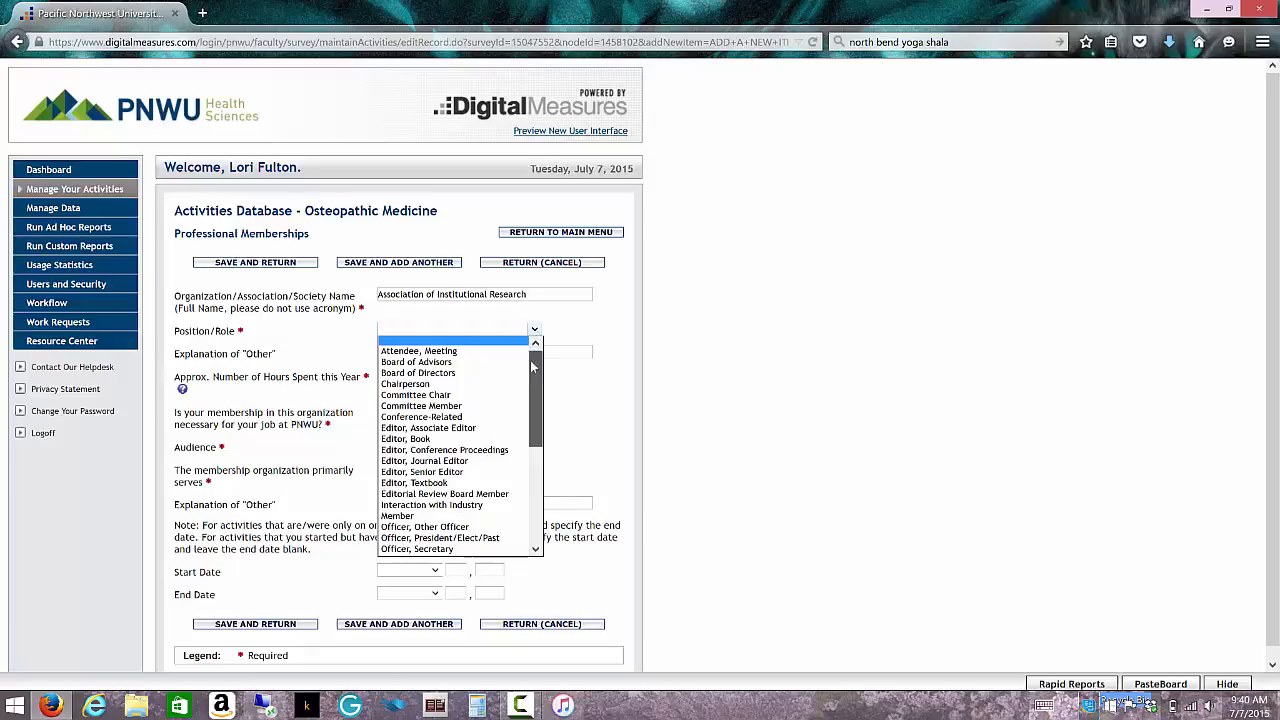
drag(535, 362, 532, 380)
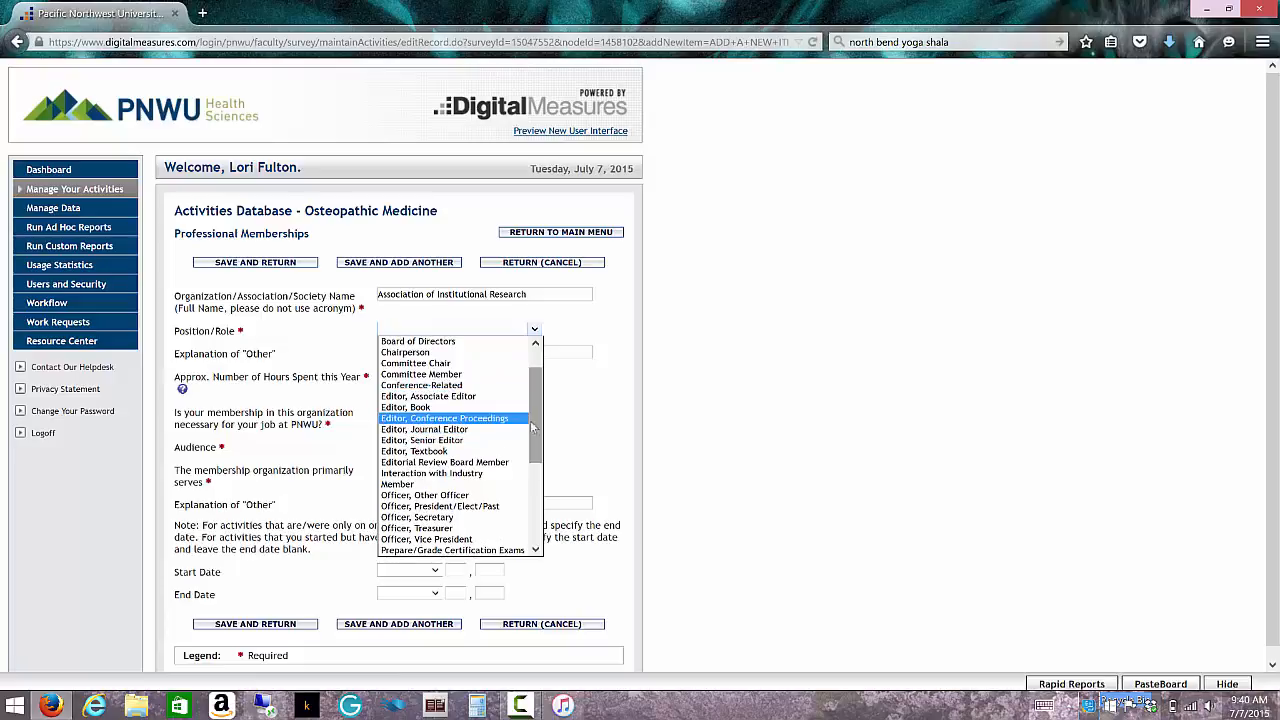
drag(536, 435, 538, 497)
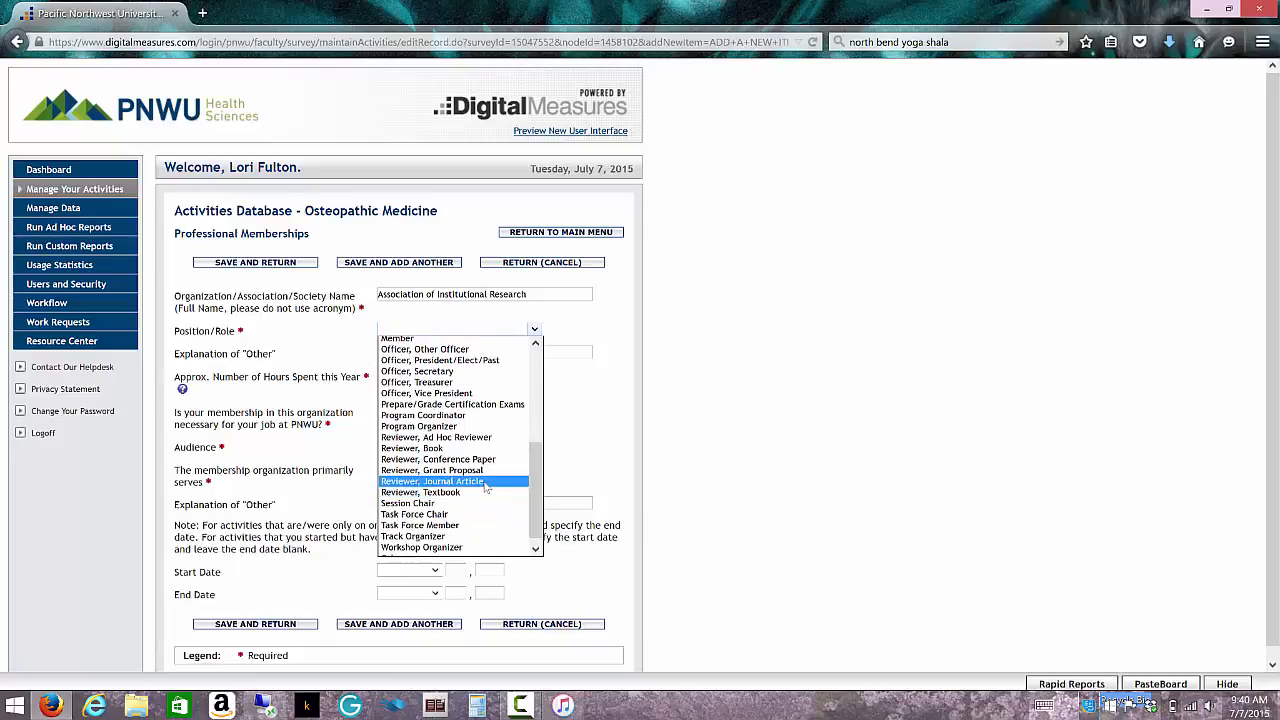
click(486, 483)
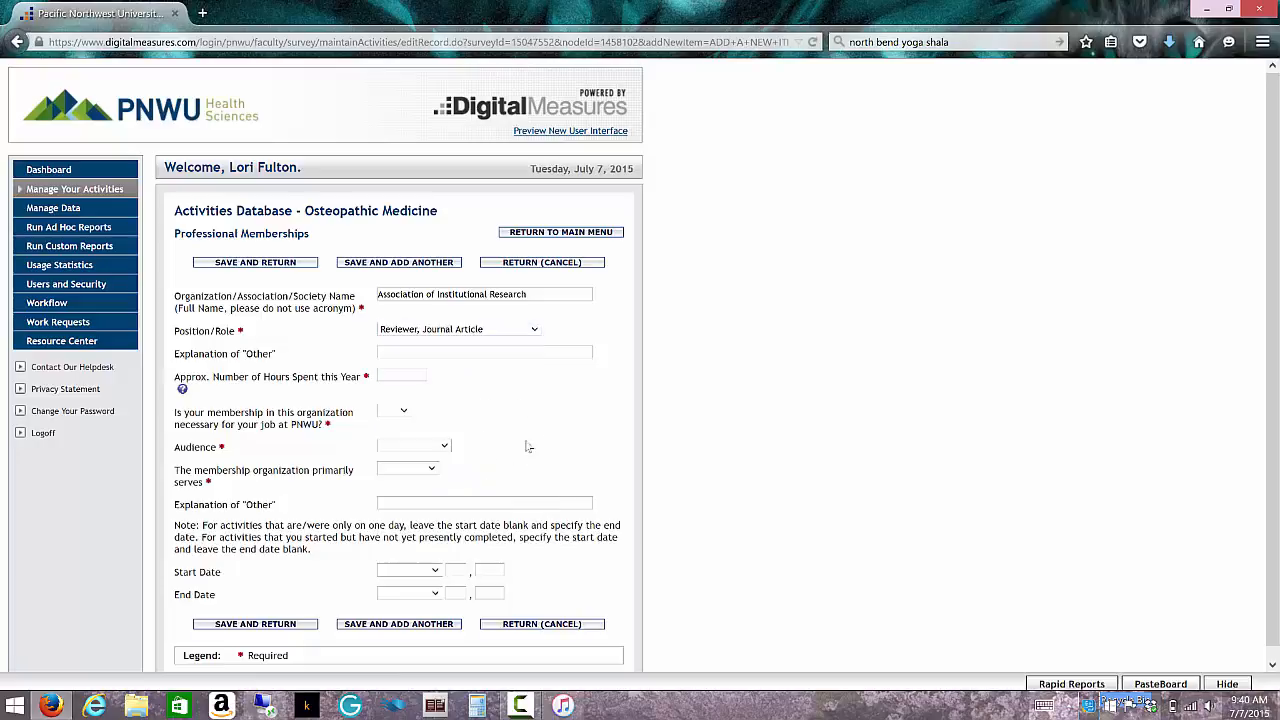
click(533, 329)
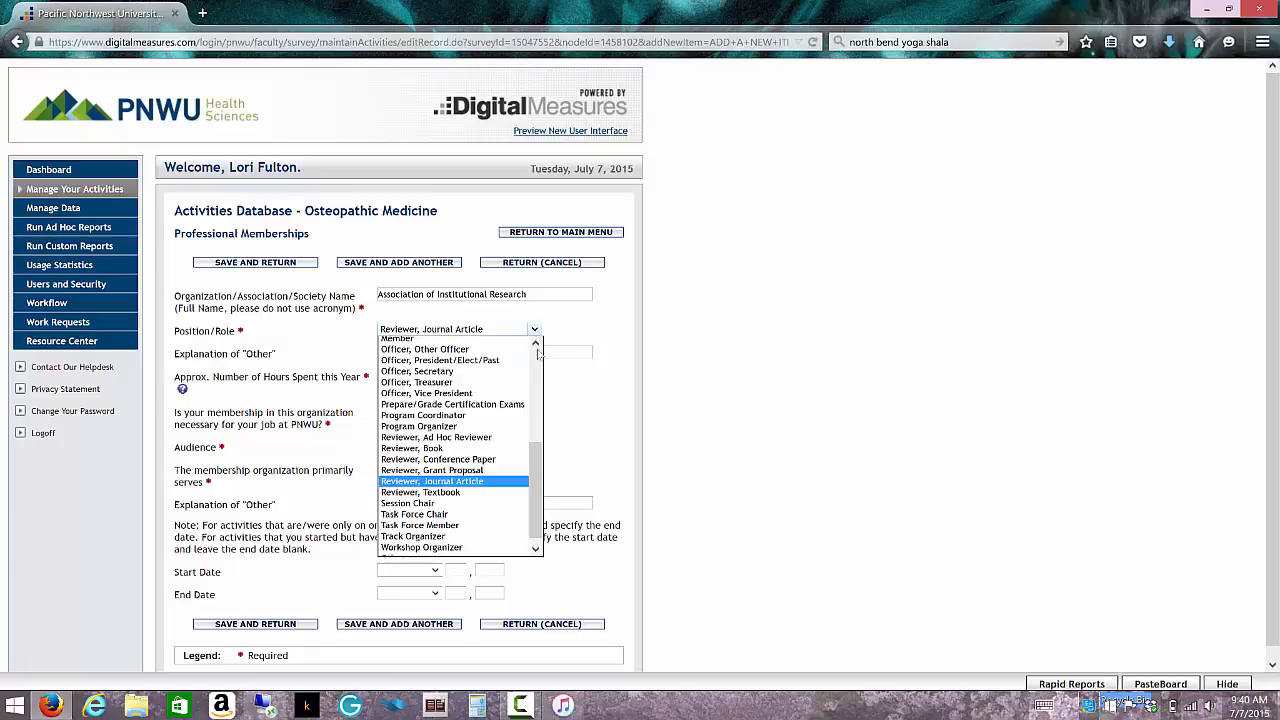
click(580, 432)
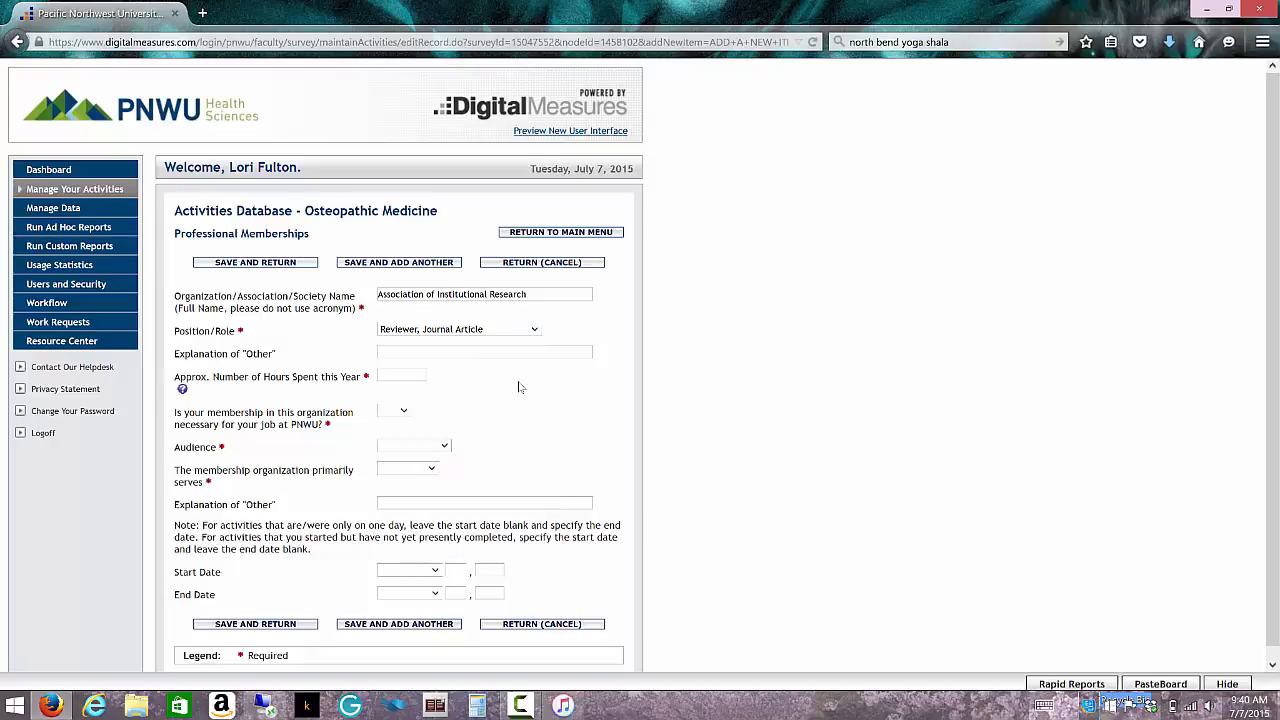
- Enter 10 as the approximate hours spent this year and answer Yes to the membership being necessary for the job
click(420, 375)
text(10)
click(404, 412)
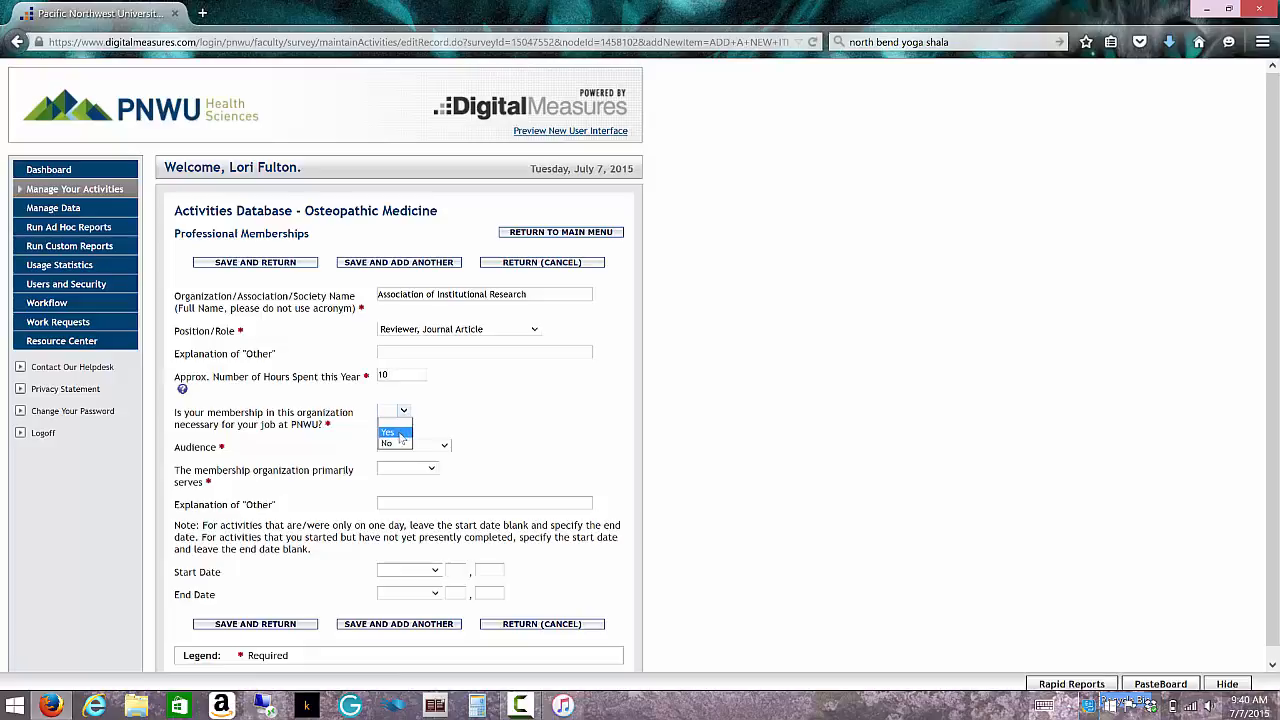
click(400, 431)
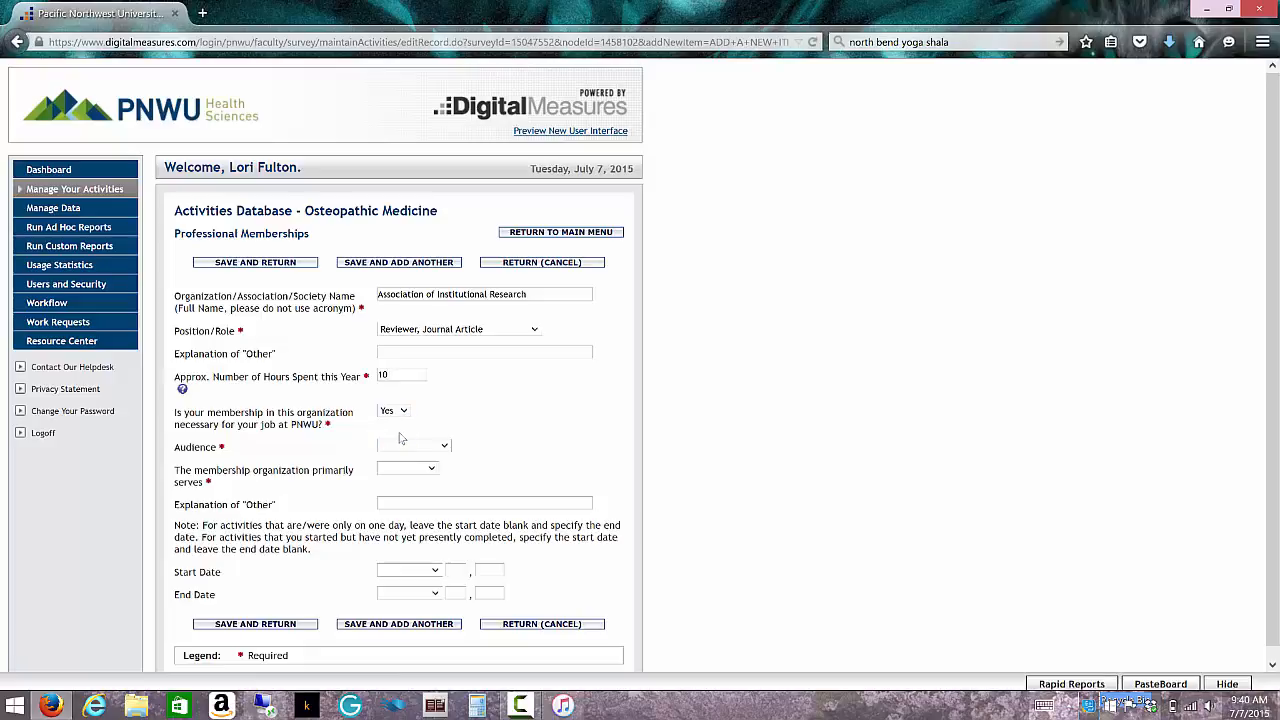
- Set the membership's audience to National and the field the organization primarily serves to Education
click(449, 449)
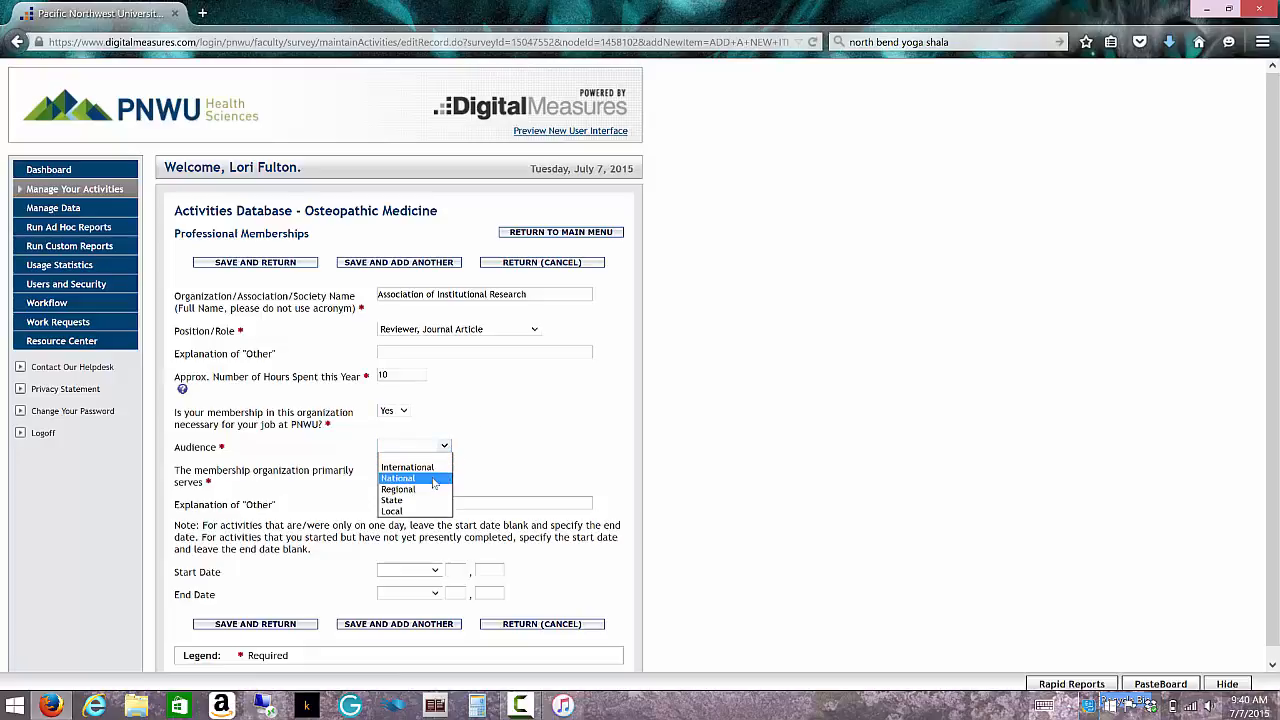
click(433, 483)
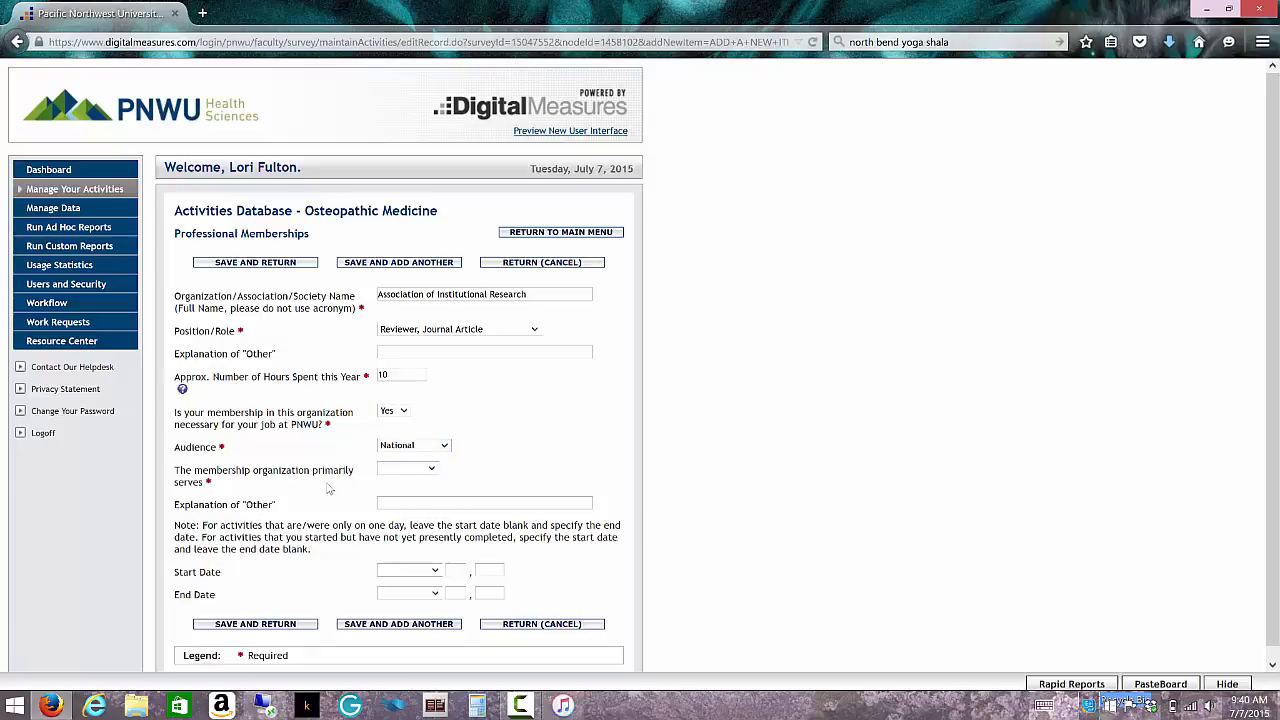
click(431, 468)
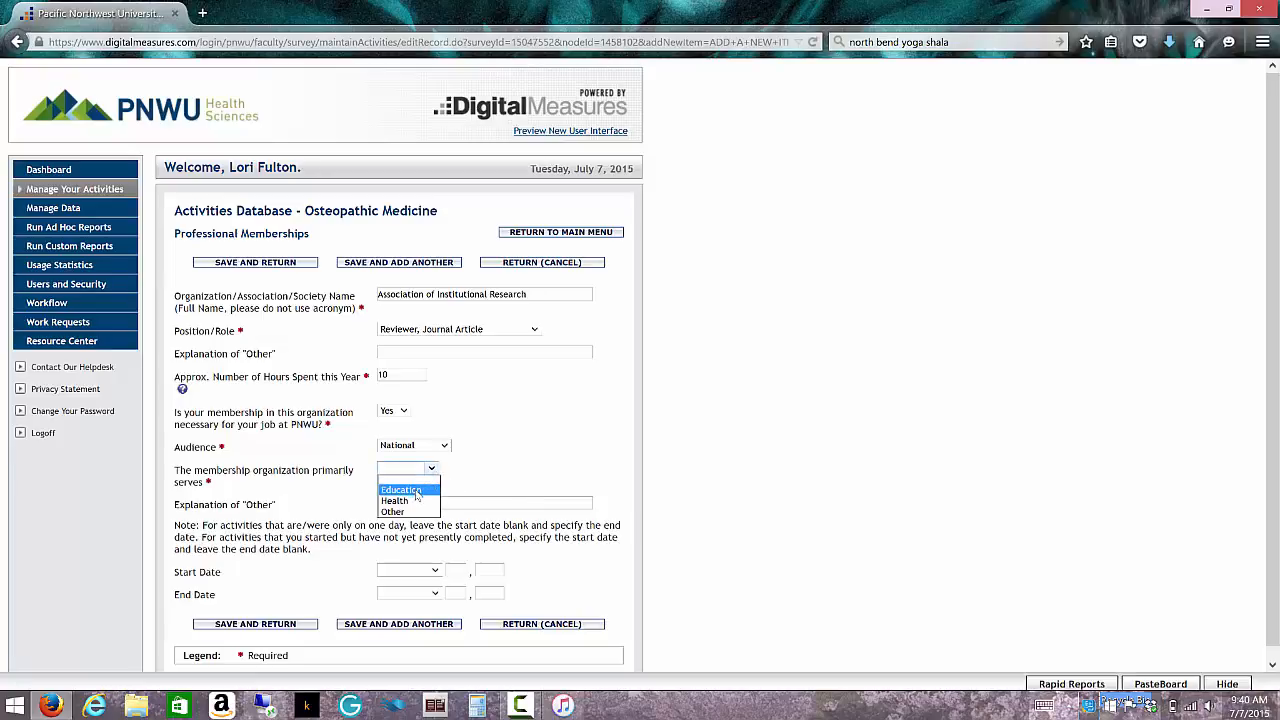
click(417, 492)
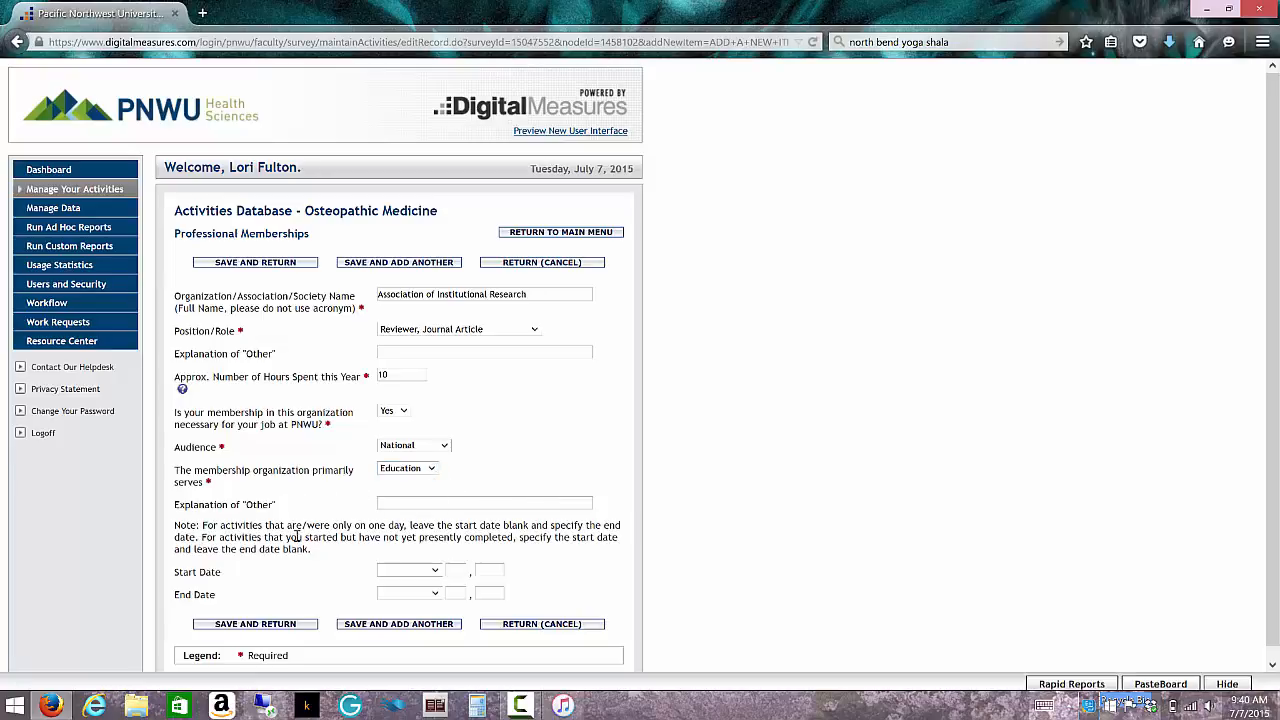
click(432, 469)
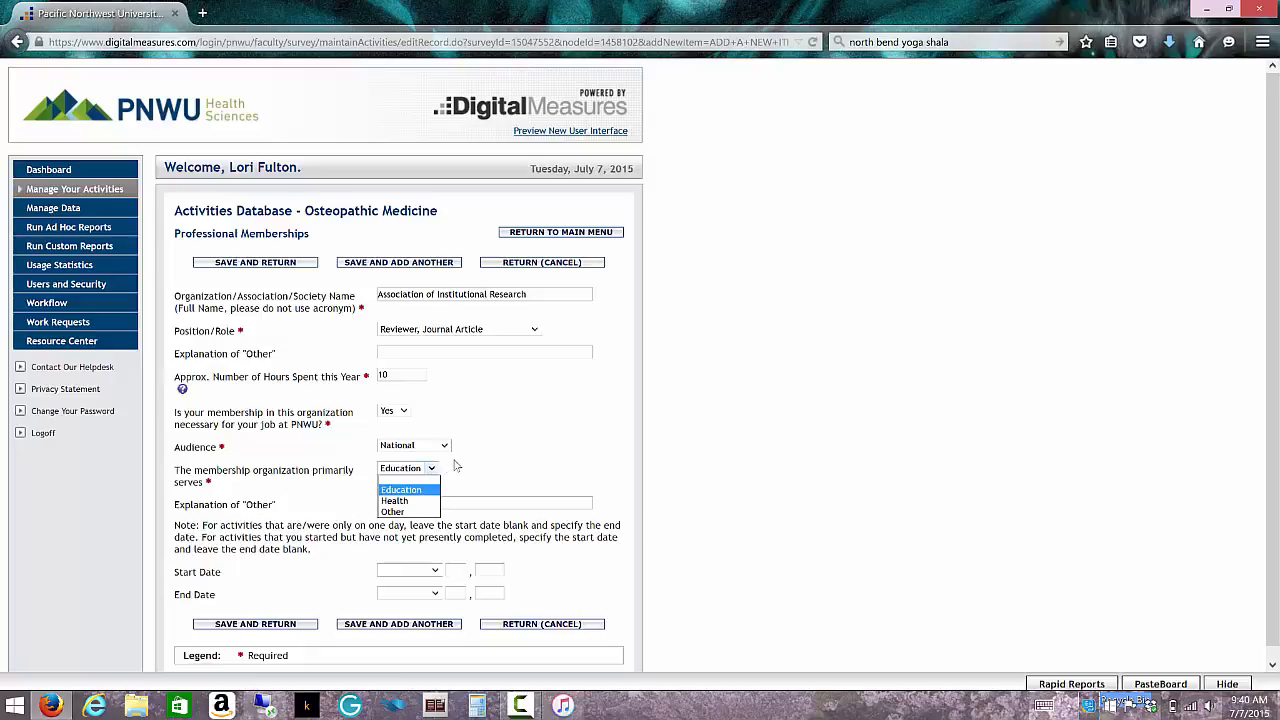
click(456, 466)
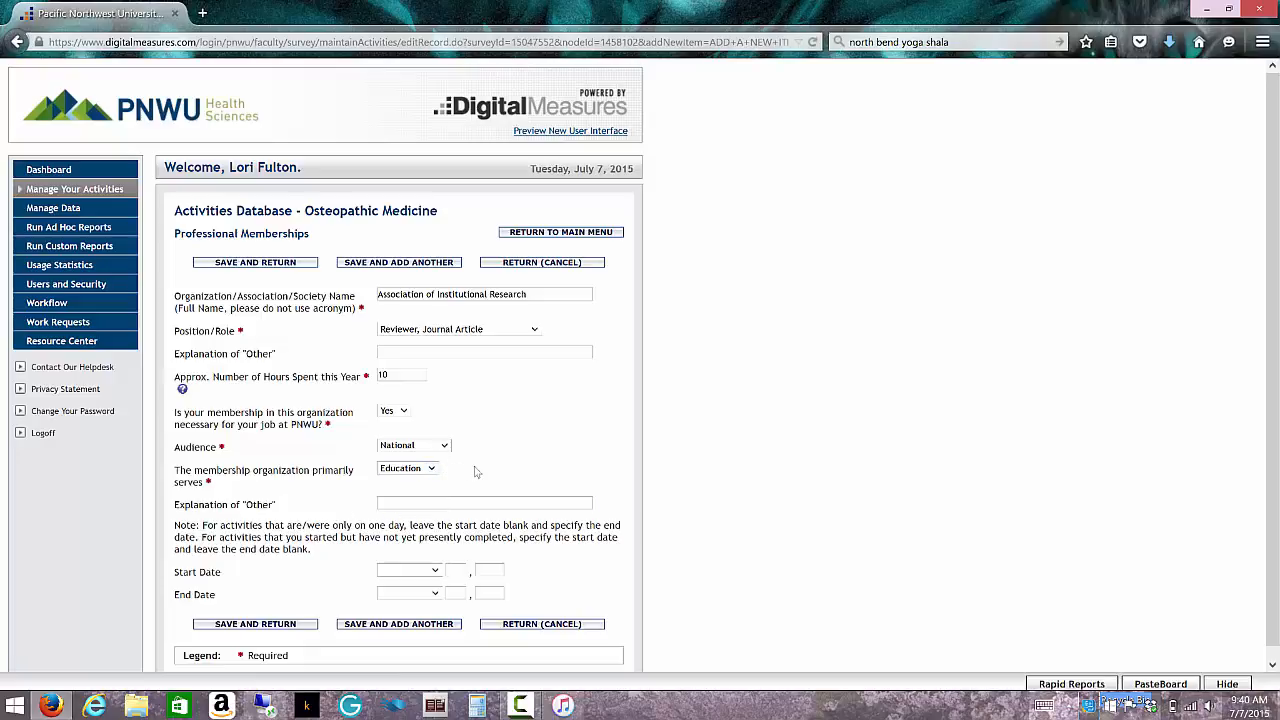
- Set the start date to July 2013 without a day, then save the membership record and return to the list
scroll(560, 560, down, 1)
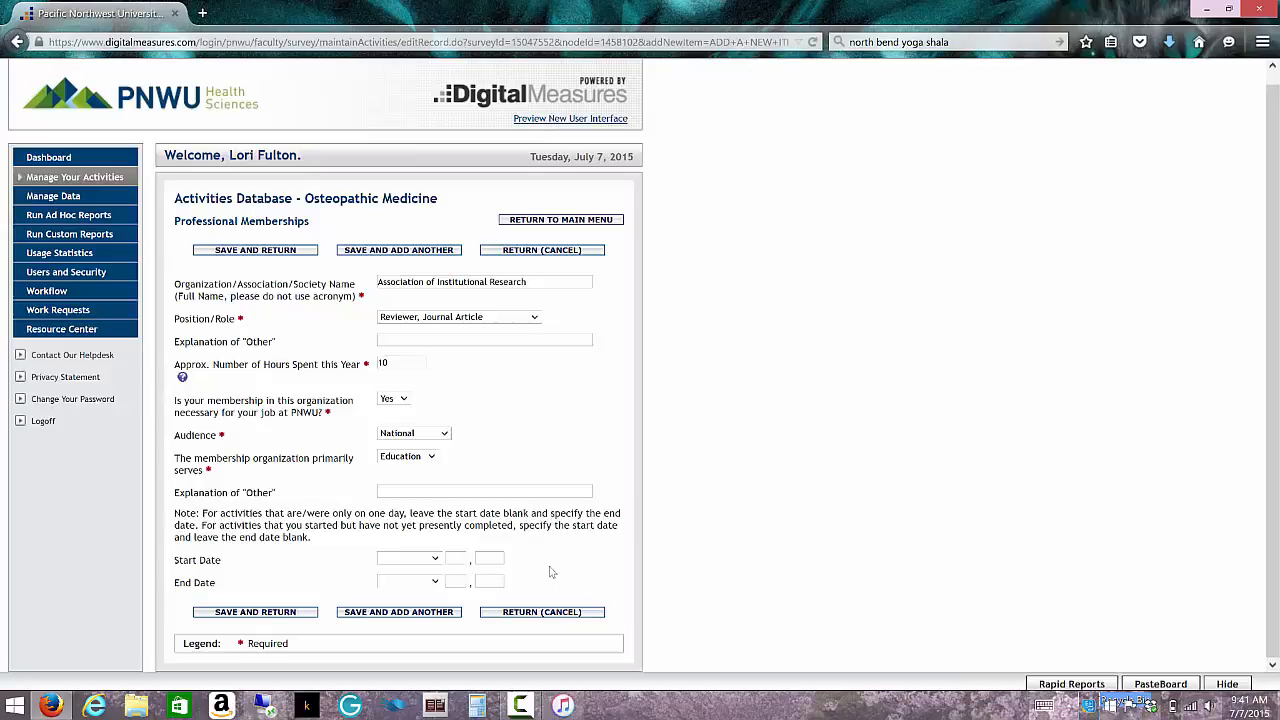
click(436, 558)
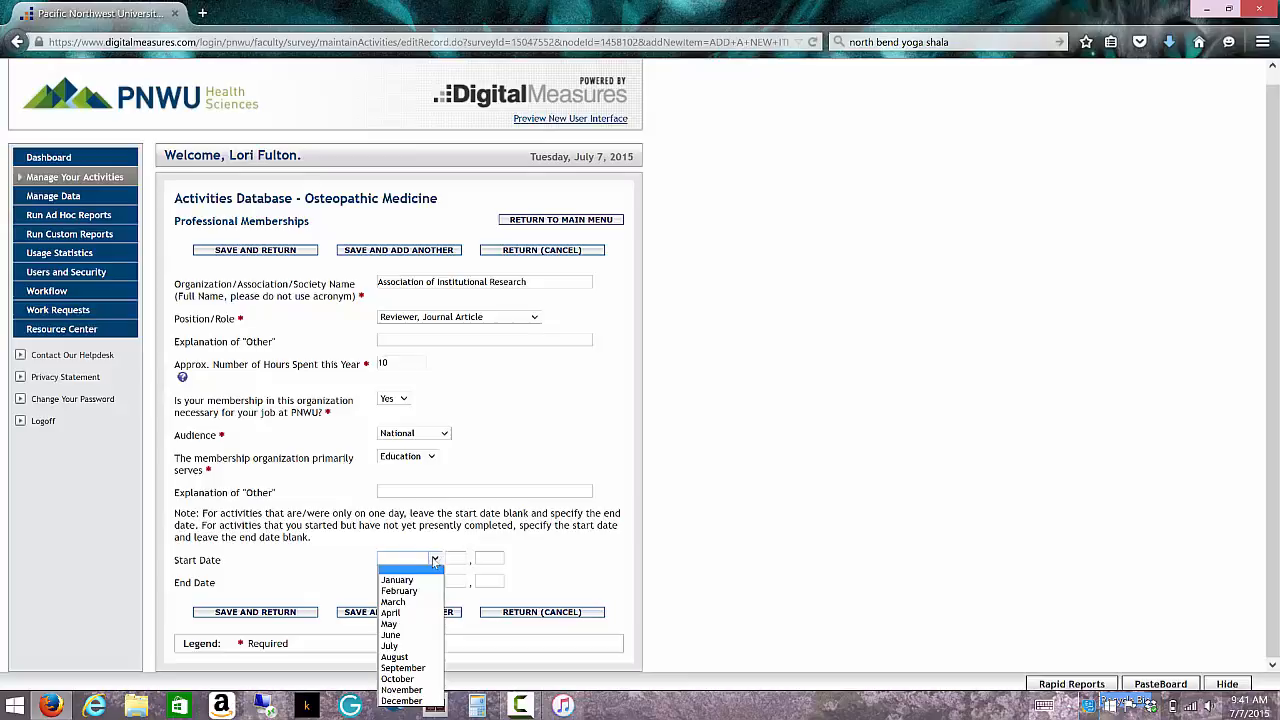
click(412, 646)
click(449, 559)
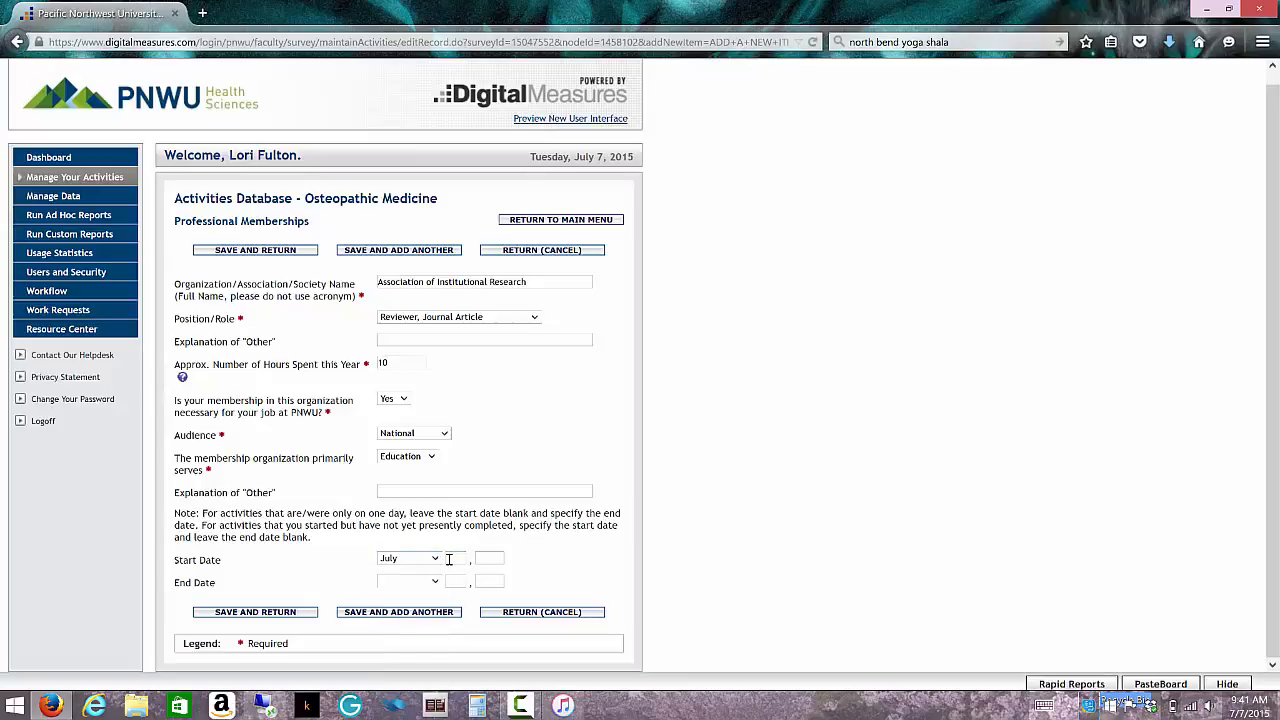
click(500, 557)
text(2013)
click(280, 615)
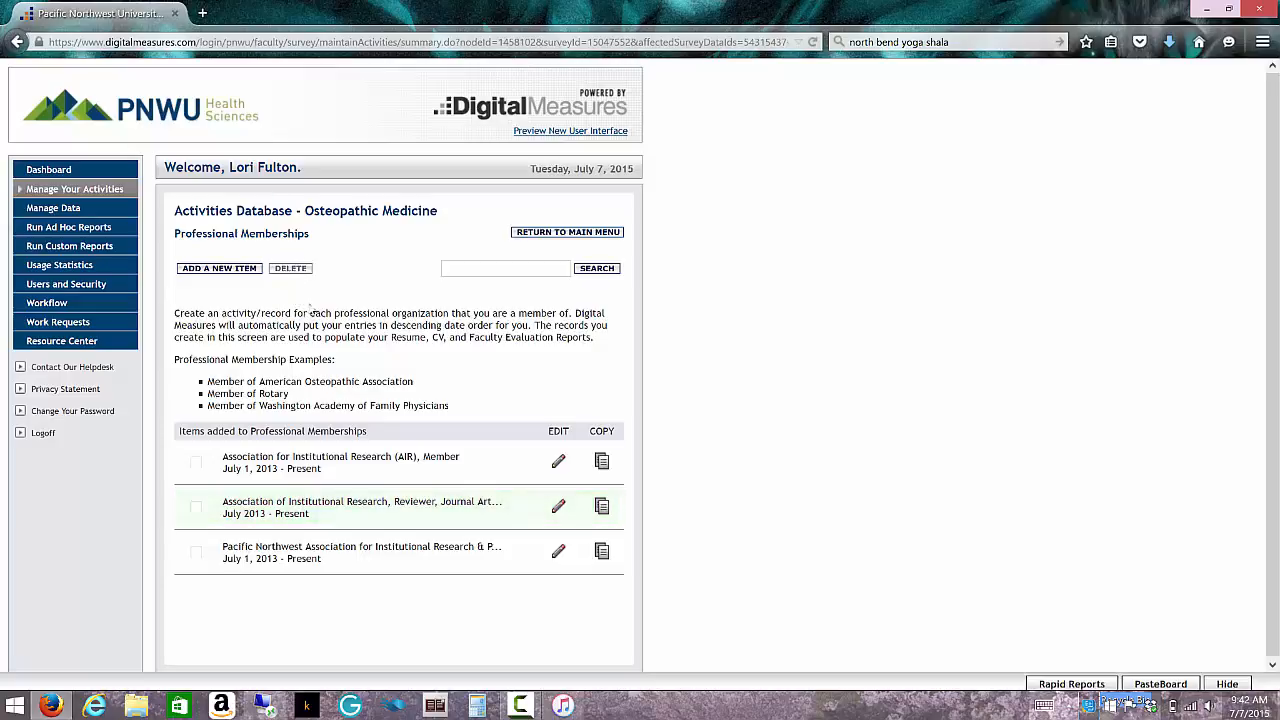
- Delete the "Association of Institutional Research, Reviewer, Journal Article" record from the professional memberships
click(197, 508)
click(299, 269)
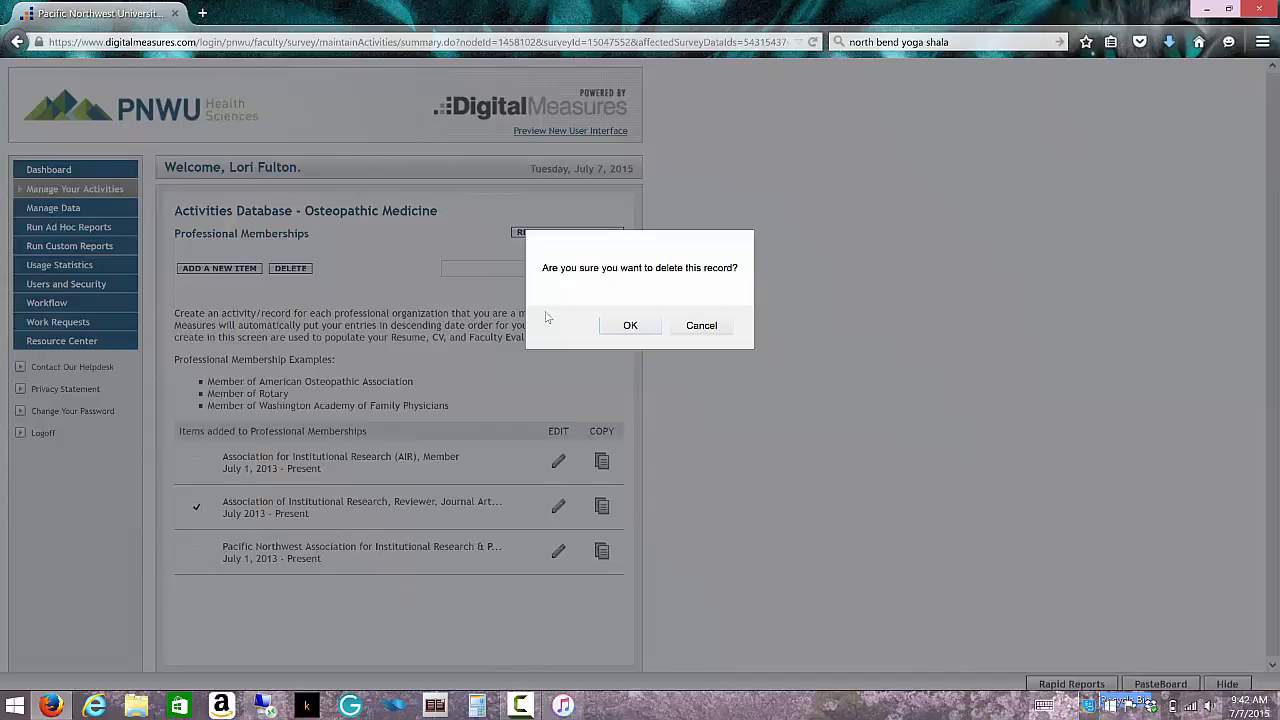
click(628, 326)
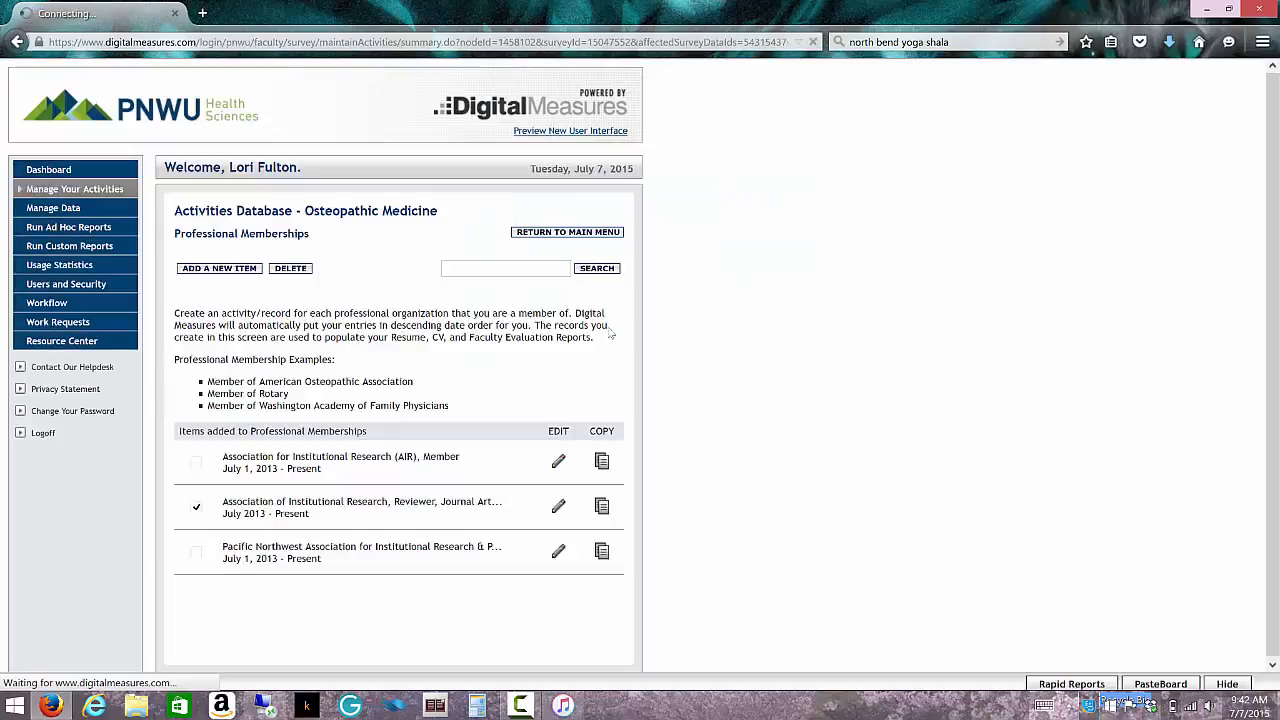